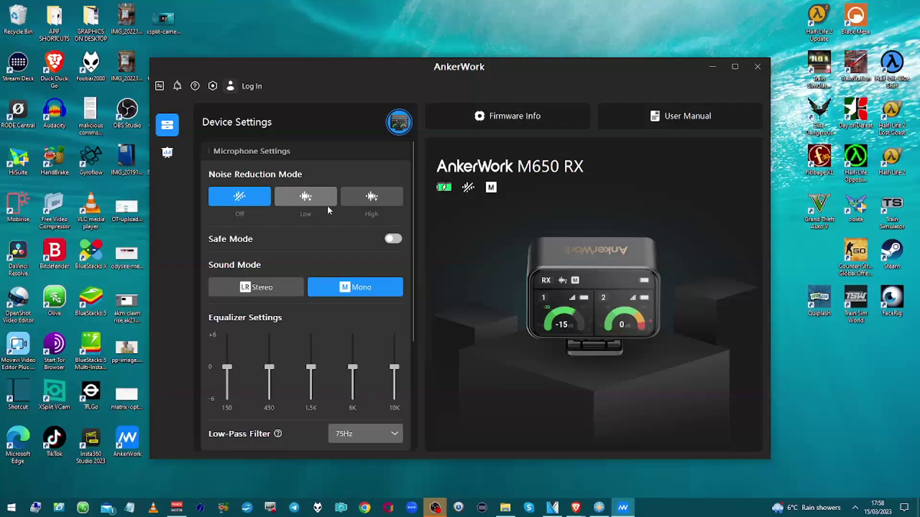
- Try out Safe Mode and the Stereo sound mode on the receiver, and restore Safe Mode off and Mono
click(394, 243)
click(390, 242)
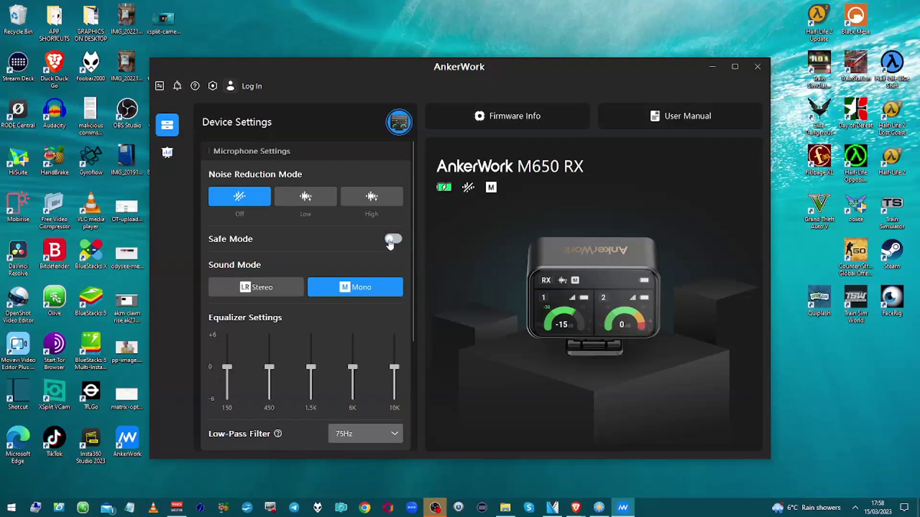
click(272, 294)
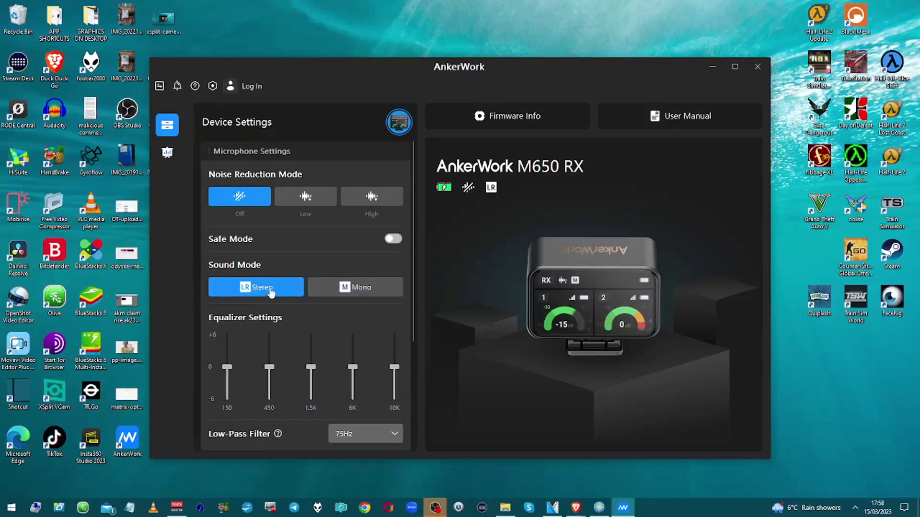
click(313, 292)
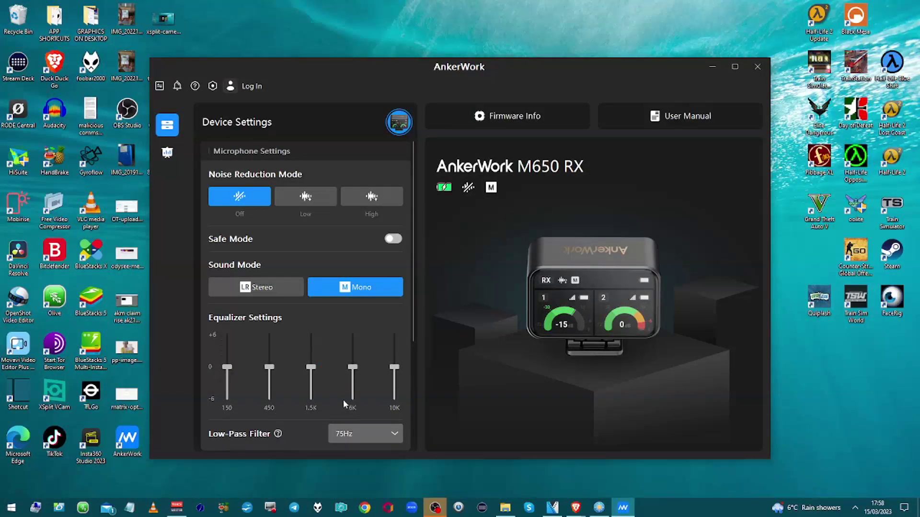
- Review the receiver's equalizer and low-pass filter options, and set the backlight duration to 3mins
scroll(341, 399, down, 3)
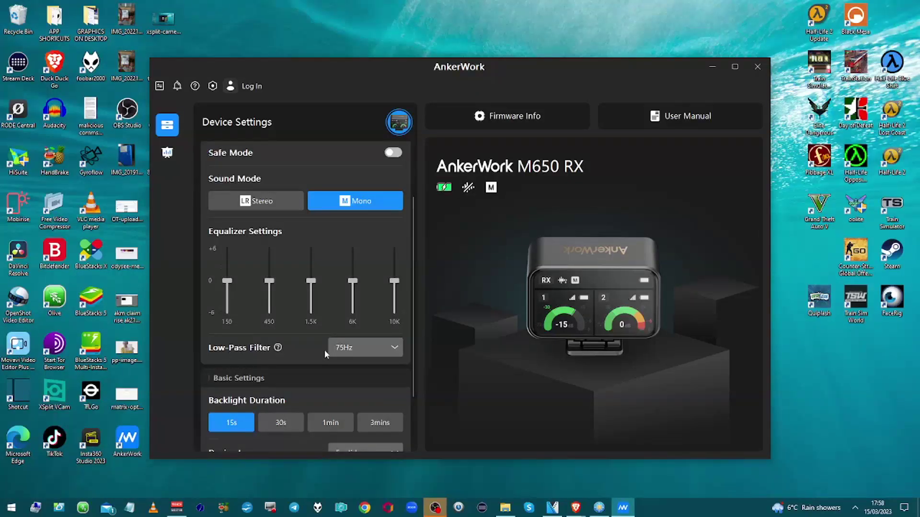
scroll(325, 354, down, 2)
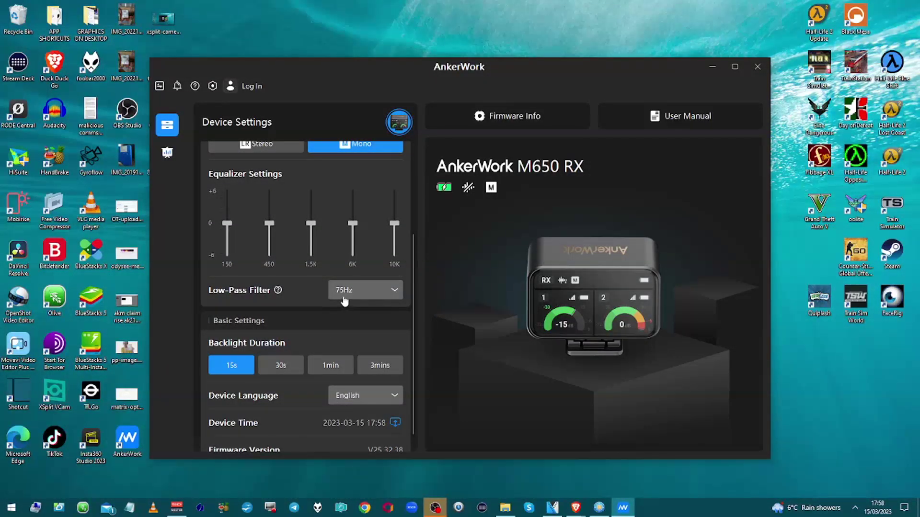
mouse_move(279, 294)
scroll(275, 341, down, 1)
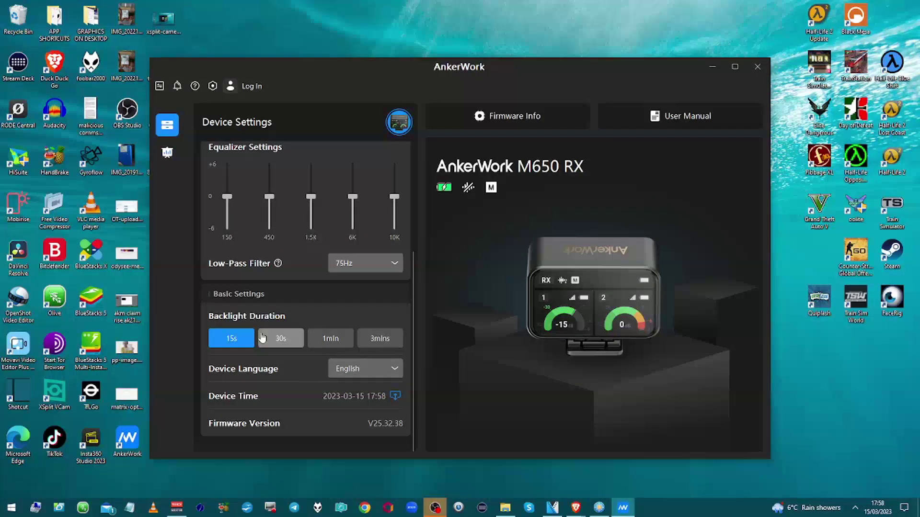
click(378, 339)
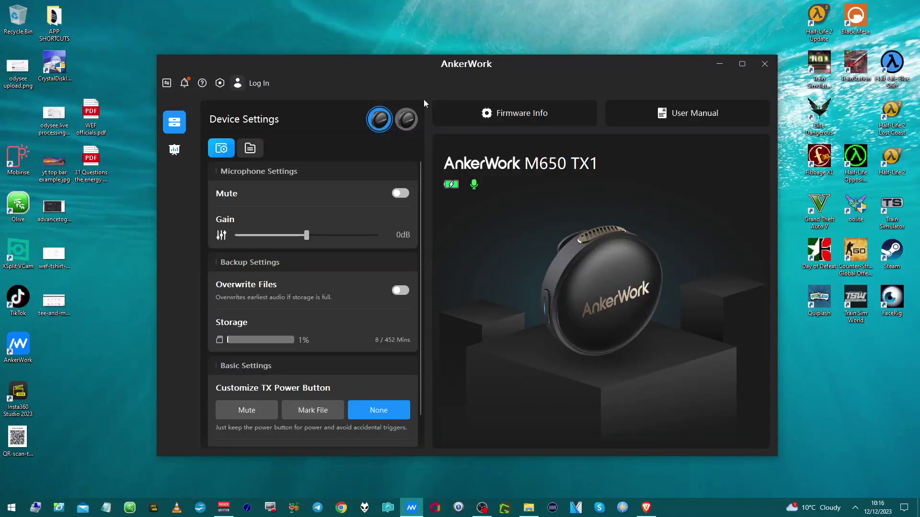
- Compare the device settings of the two transmitters, ending on TX1
click(406, 119)
click(387, 125)
click(406, 120)
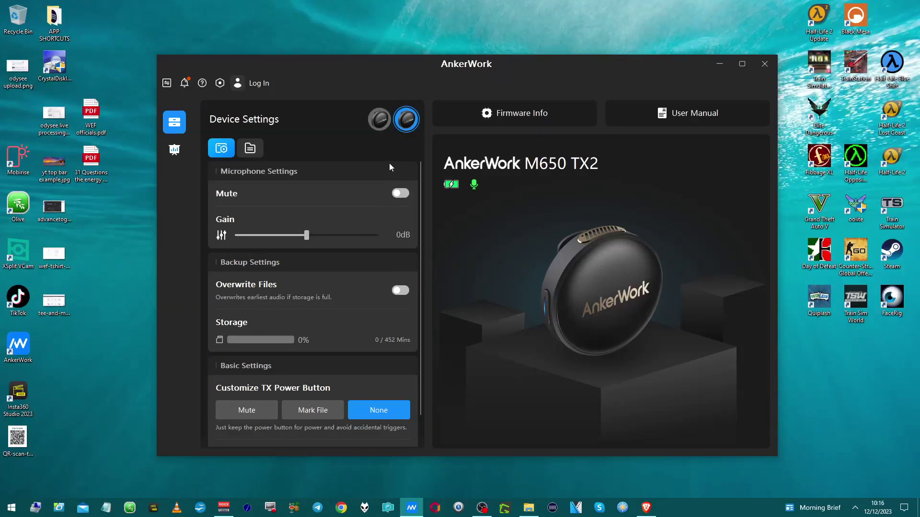
click(379, 120)
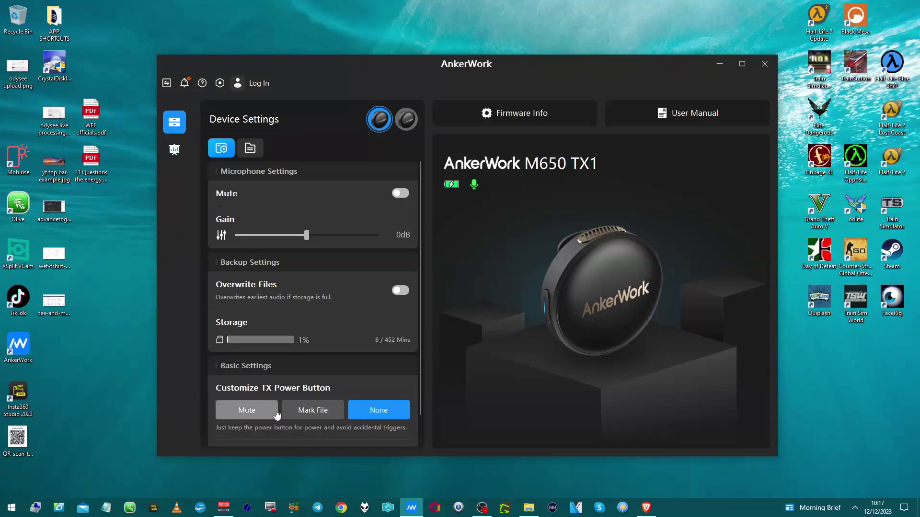
- Examine the TX1 transmitter's microphone, backup and basic settings down to the firmware version
scroll(278, 415, down, 1)
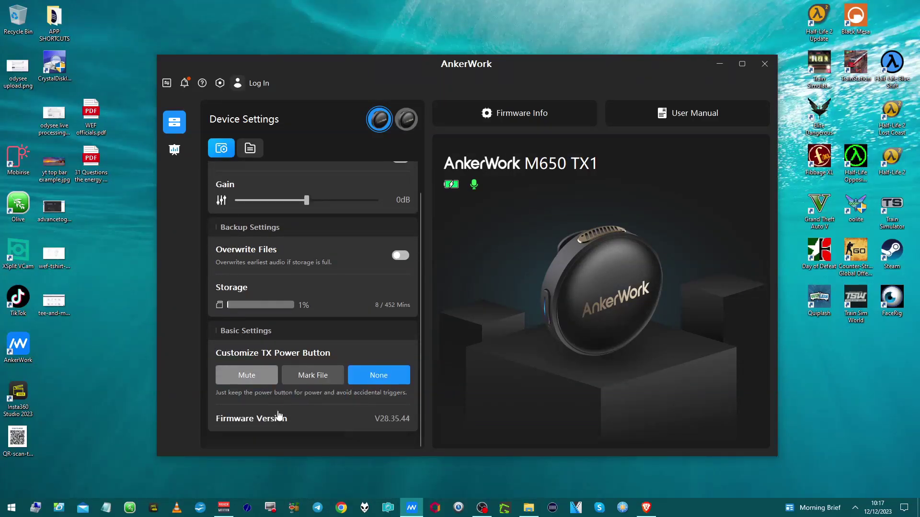
scroll(278, 415, up, 1)
scroll(277, 415, down, 1)
scroll(279, 415, up, 1)
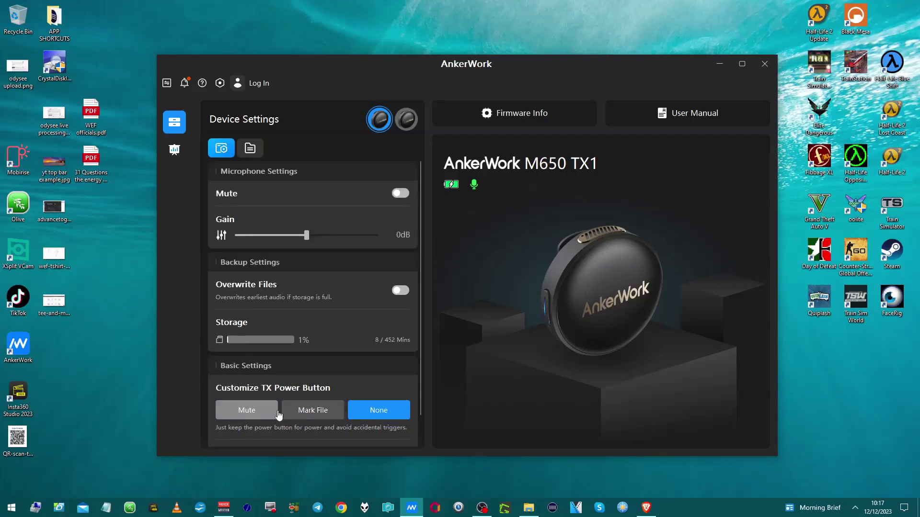
scroll(261, 287, down, 1)
scroll(261, 290, up, 1)
scroll(261, 290, down, 1)
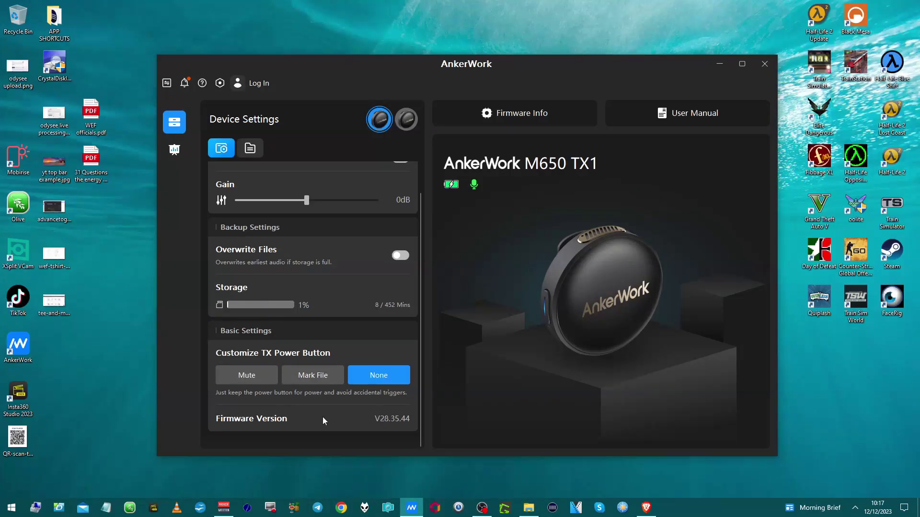
scroll(323, 417, up, 1)
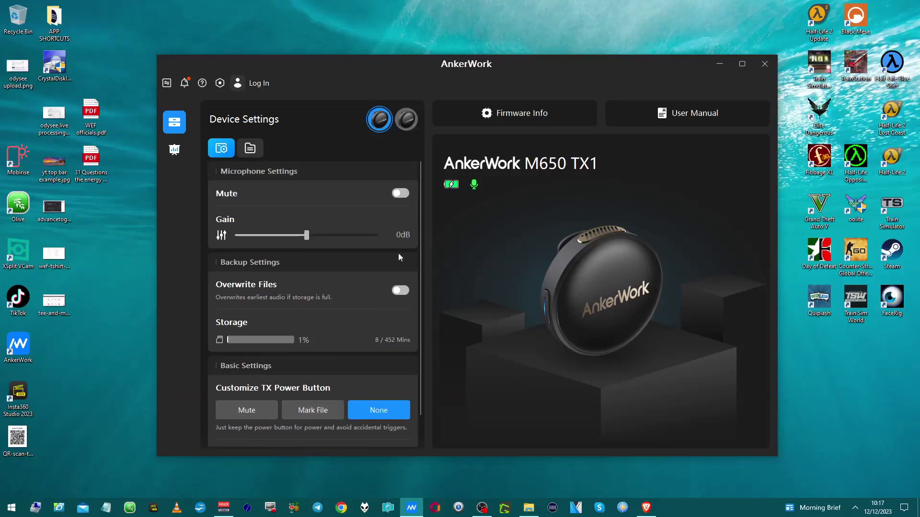
- Open the M650's firmware information and check for updates
click(489, 116)
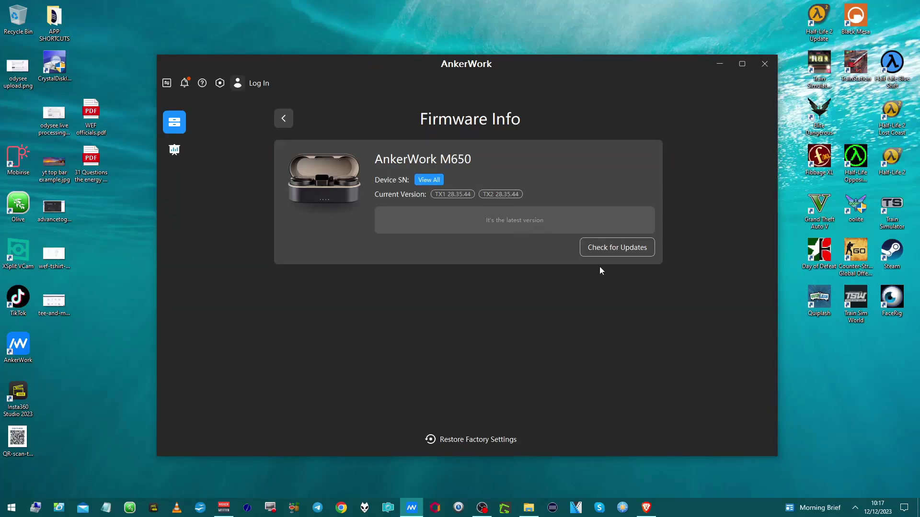
click(599, 243)
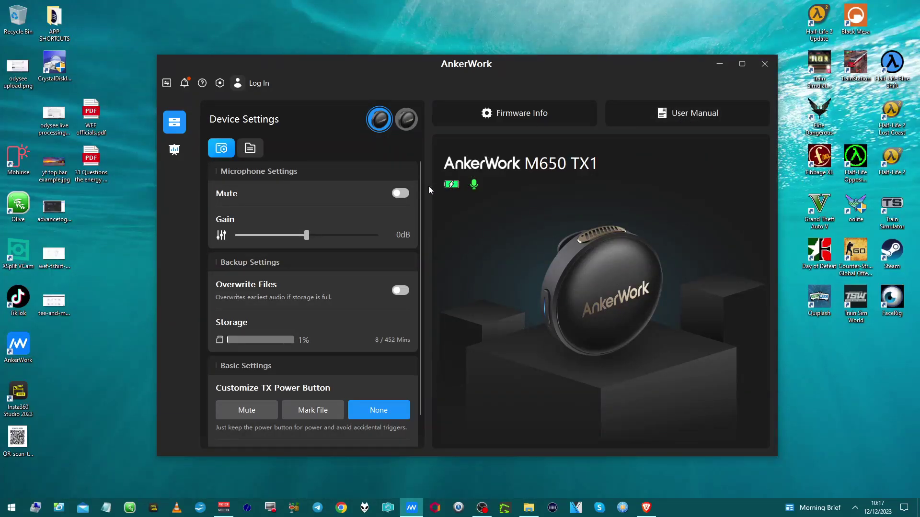
- Test muting the TX1 microphone and leave it unmuted
scroll(262, 213, down, 2)
scroll(255, 201, down, 1)
scroll(255, 191, up, 2)
click(401, 195)
click(400, 195)
click(397, 196)
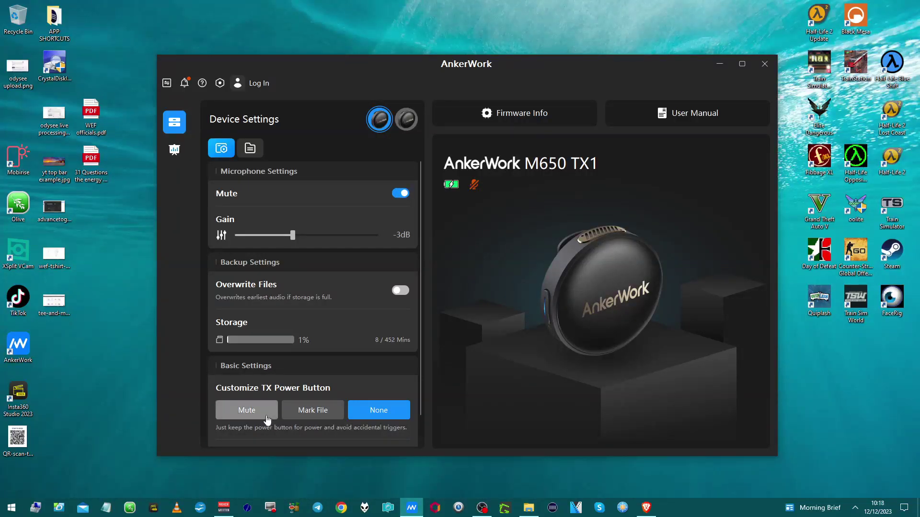
click(398, 194)
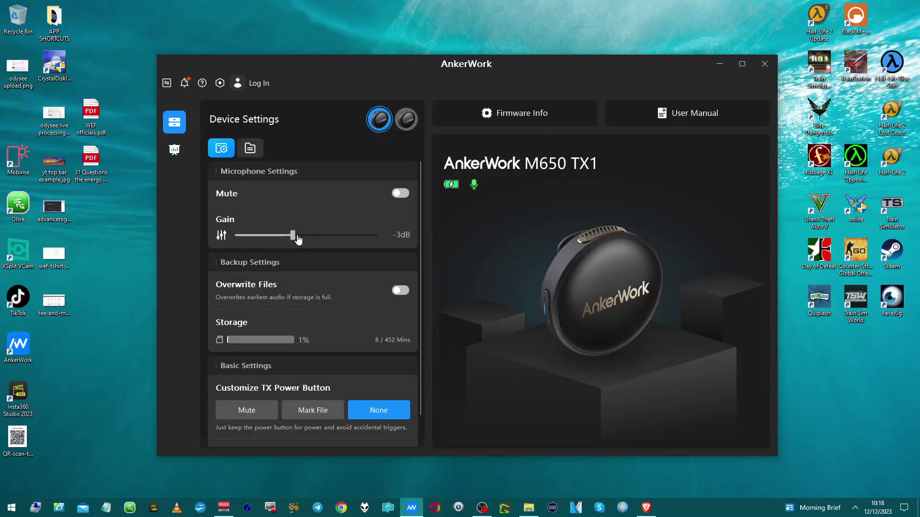
- Try different TX1 gain levels and set the gain to 0dB
drag(293, 239, 308, 241)
drag(305, 242, 333, 239)
drag(334, 241, 306, 240)
- Open TX1's stored recordings, play REC1_231023163058.WAV, skim ahead through its waveform and pause the playback
click(250, 150)
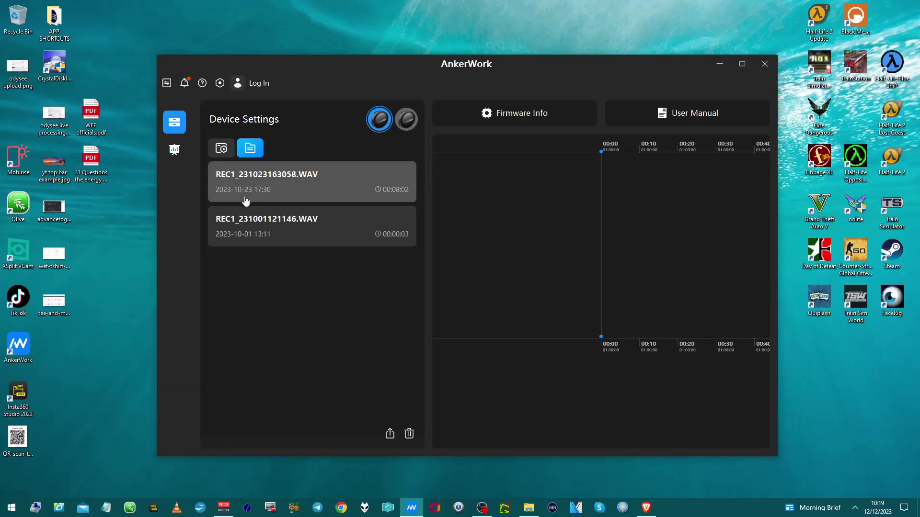
click(367, 178)
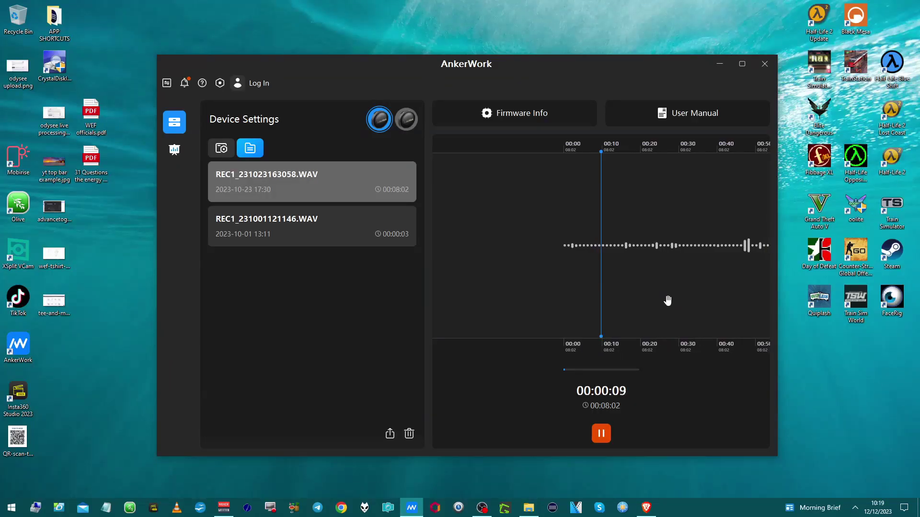
drag(668, 302, 625, 298)
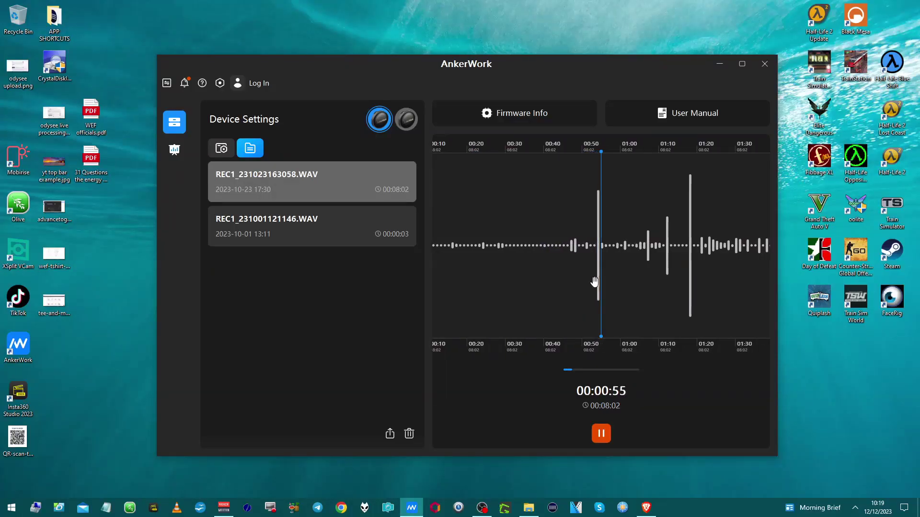
drag(661, 263, 636, 257)
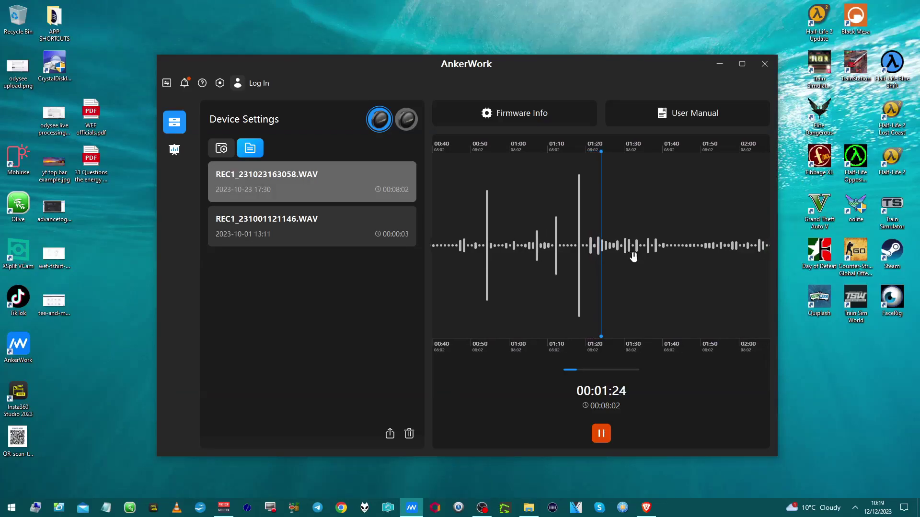
mouse_move(633, 257)
mouse_down()
mouse_move(614, 261)
mouse_move(650, 261)
mouse_move(628, 259)
mouse_up()
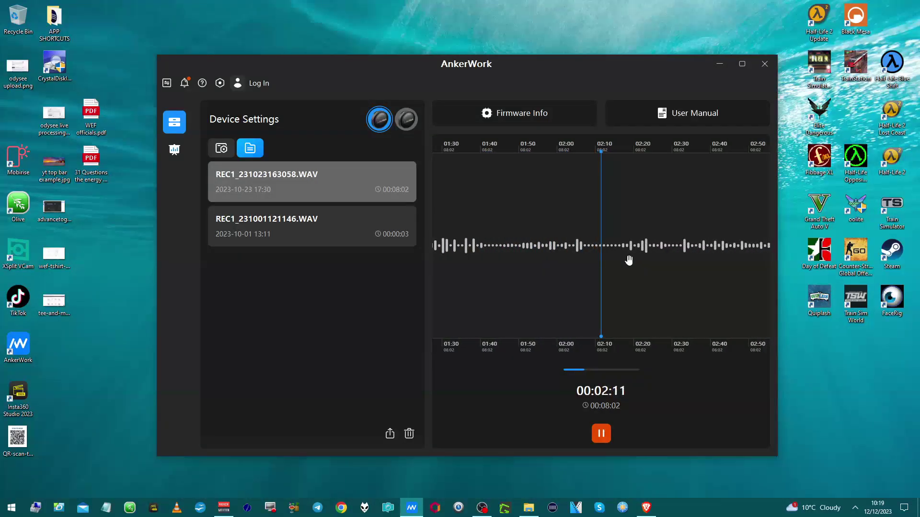
drag(690, 261, 641, 259)
drag(698, 265, 658, 269)
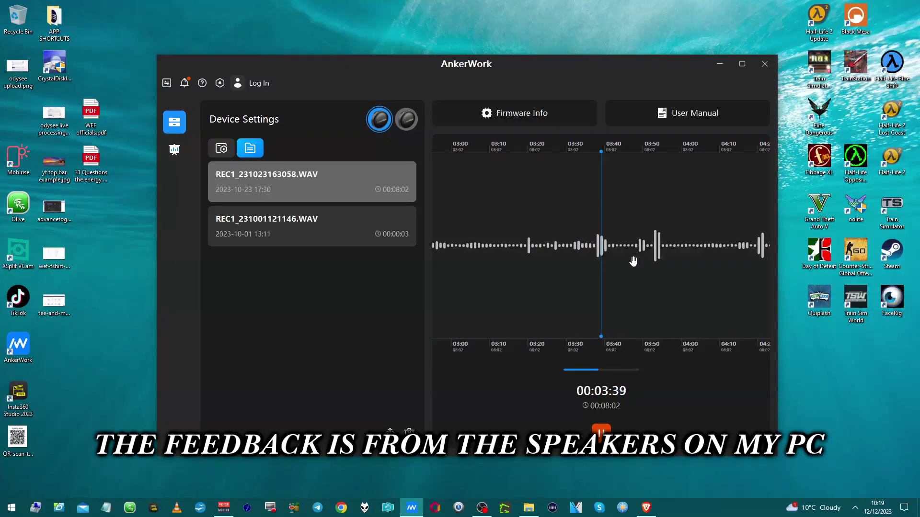
drag(593, 267, 559, 269)
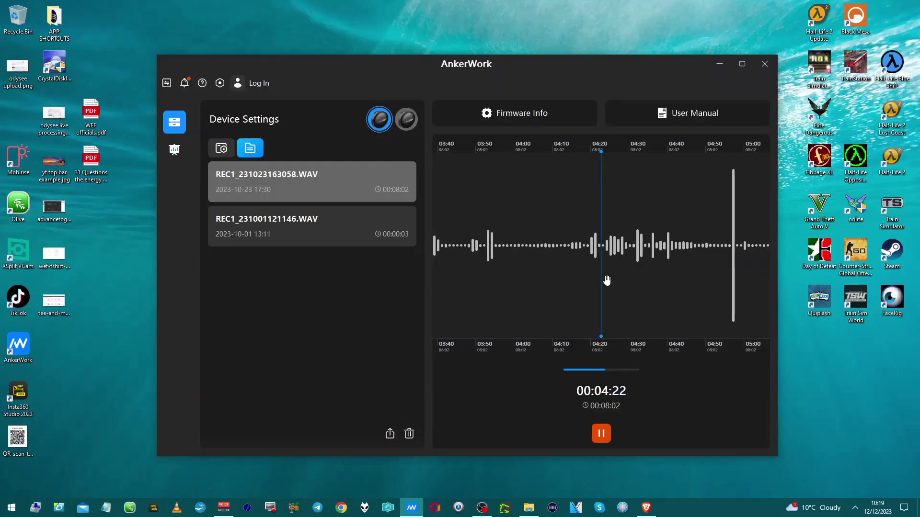
click(602, 432)
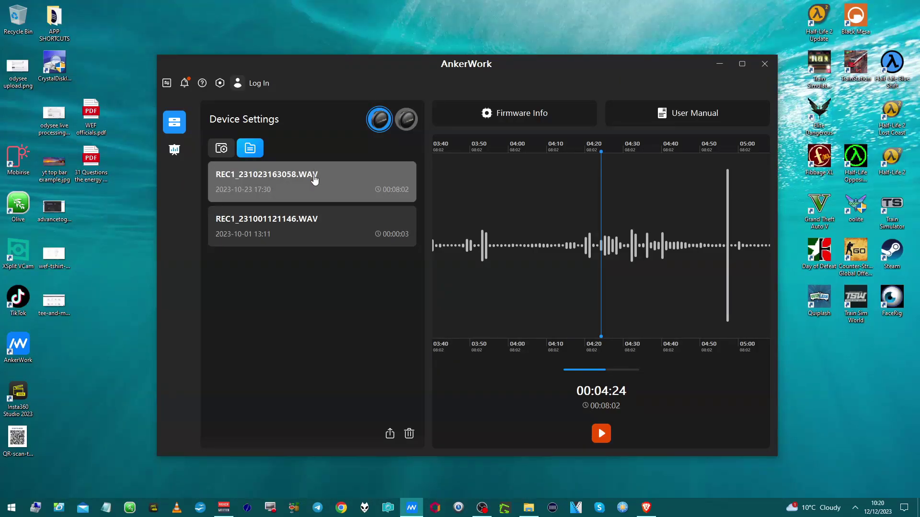
- Permanently delete all audio recordings stored on TX1
click(409, 433)
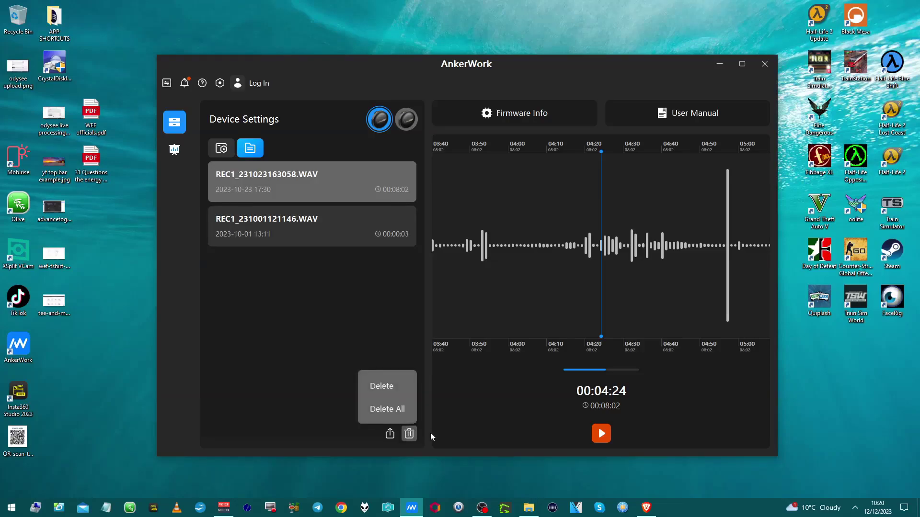
click(407, 412)
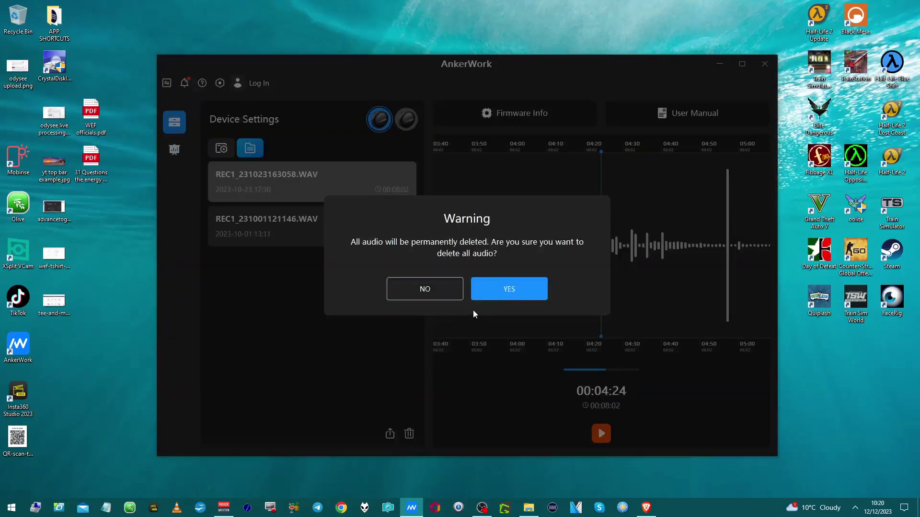
click(508, 289)
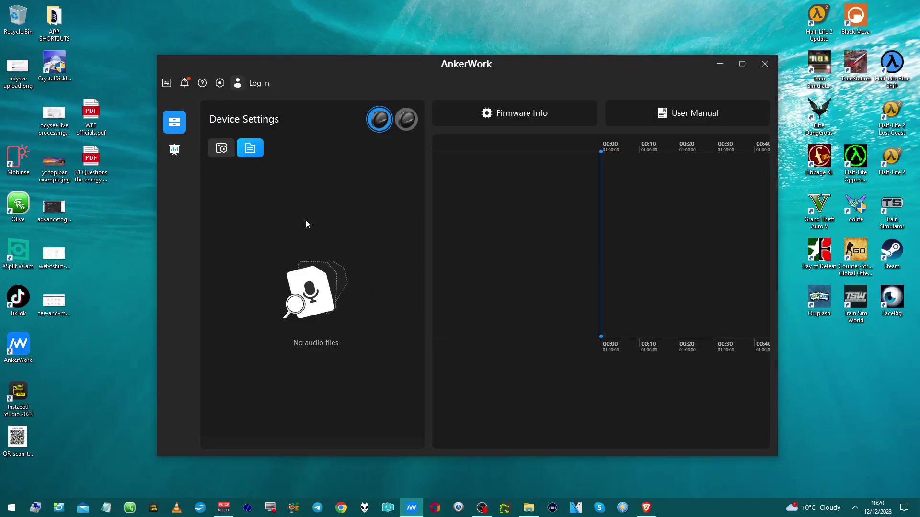
- Return to TX1's device settings and check its storage usage and the remaining options
click(215, 153)
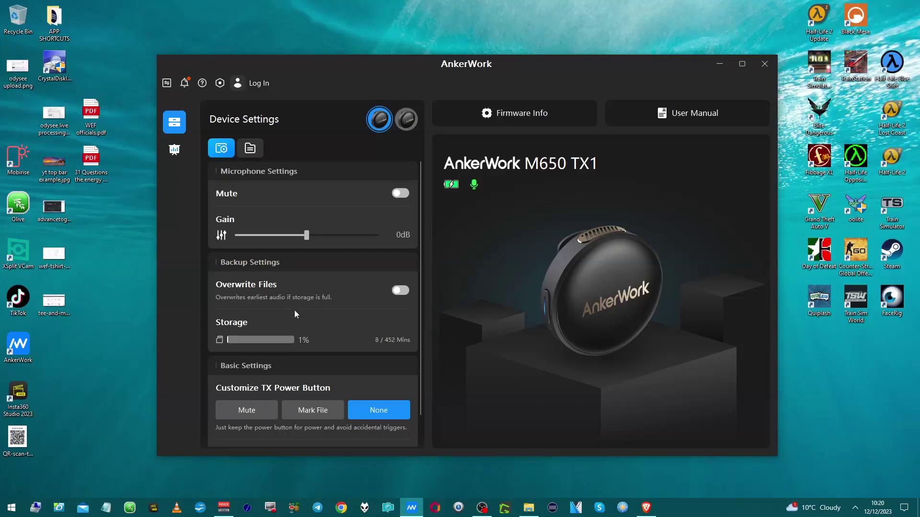
scroll(294, 322, down, 1)
scroll(292, 318, up, 1)
scroll(291, 316, down, 1)
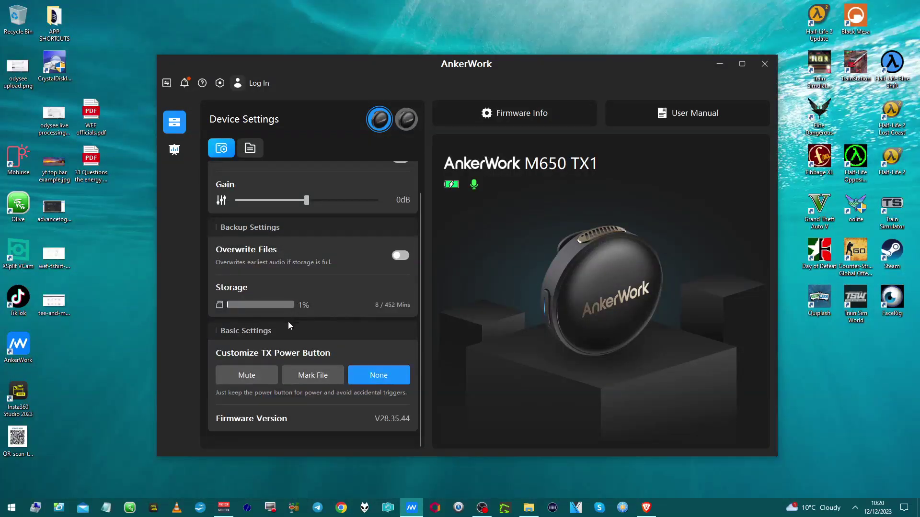
scroll(288, 327, up, 1)
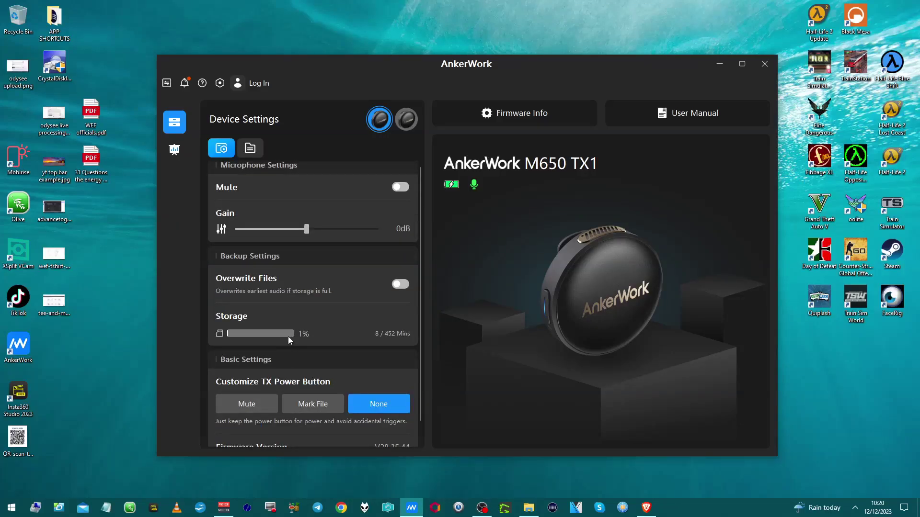
scroll(288, 336, down, 1)
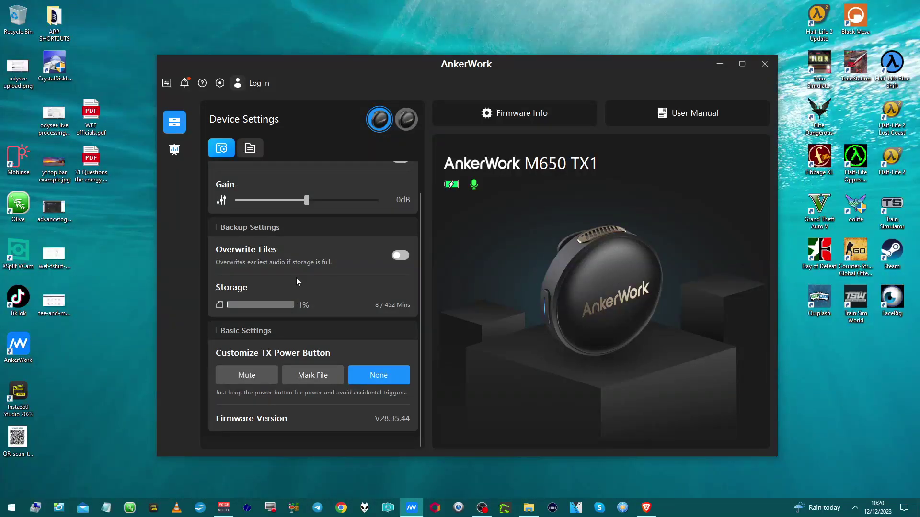
- Check the TX2 transmitter's stored audio files and return to its device settings
click(406, 120)
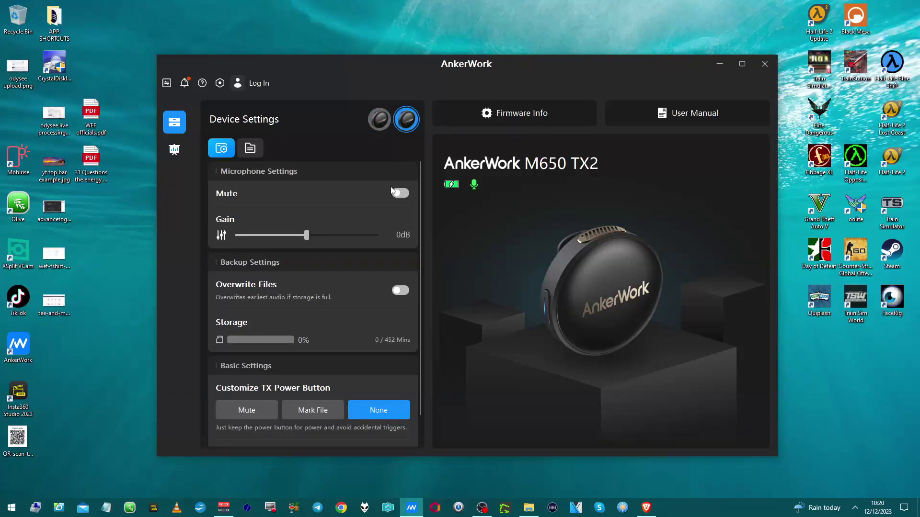
click(244, 151)
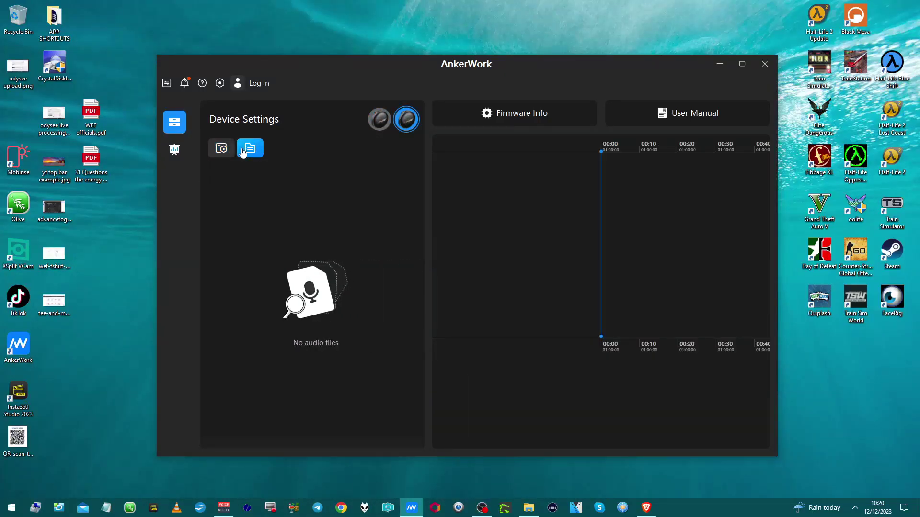
click(223, 150)
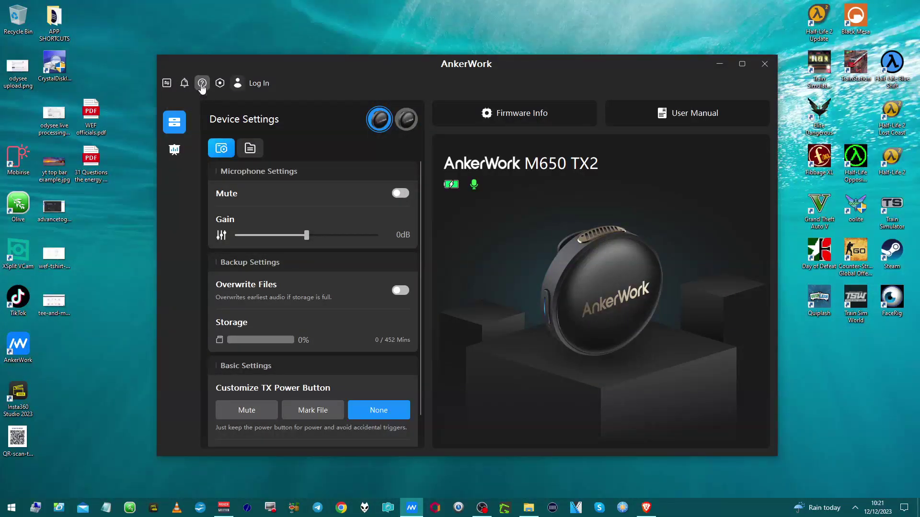
- Open the Help section and browse the product list in its FAQ, including the AnkerWork M650 entry
click(202, 83)
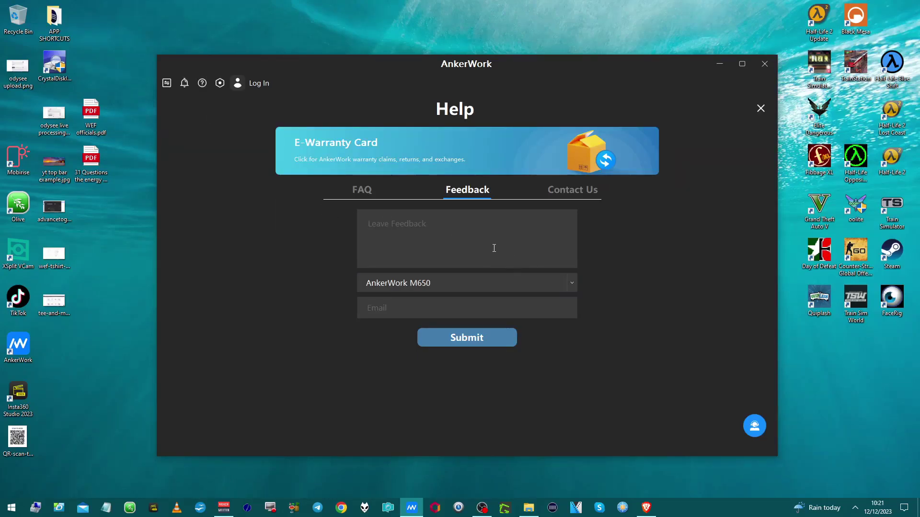
click(364, 192)
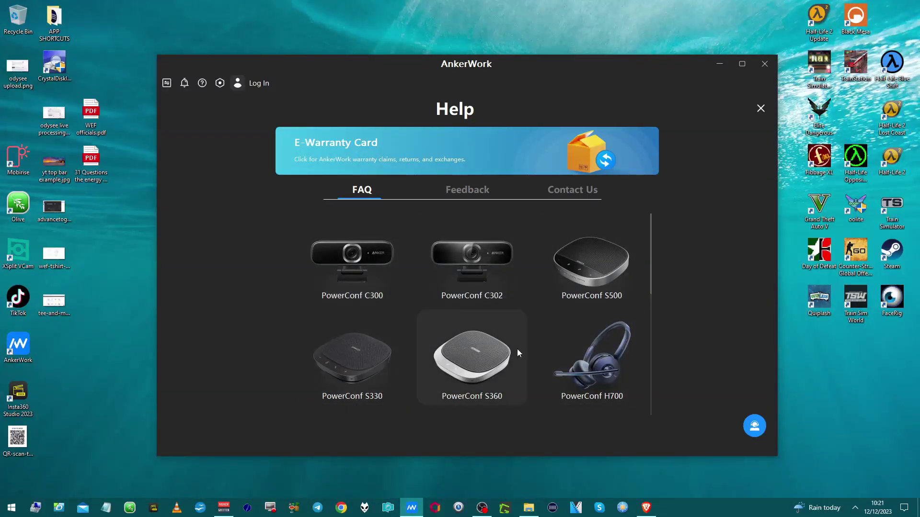
scroll(516, 349, down, 1)
scroll(513, 350, down, 4)
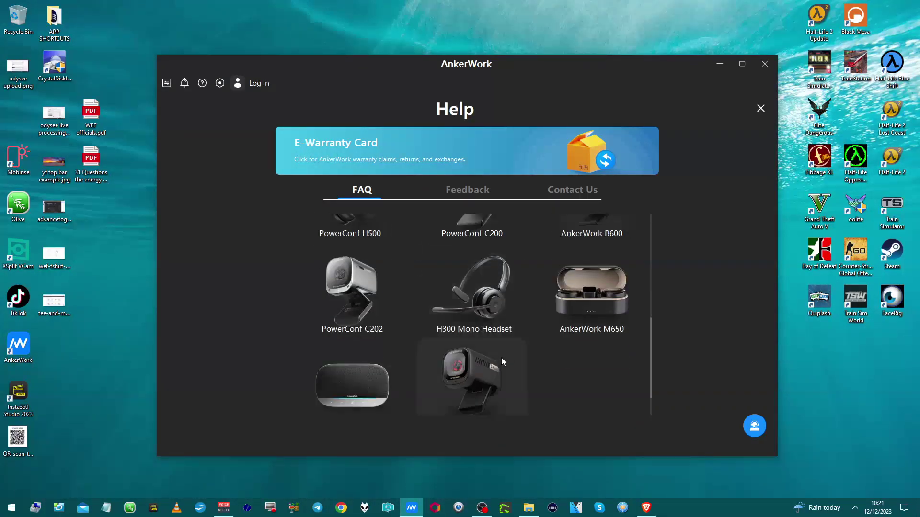
scroll(494, 343, up, 1)
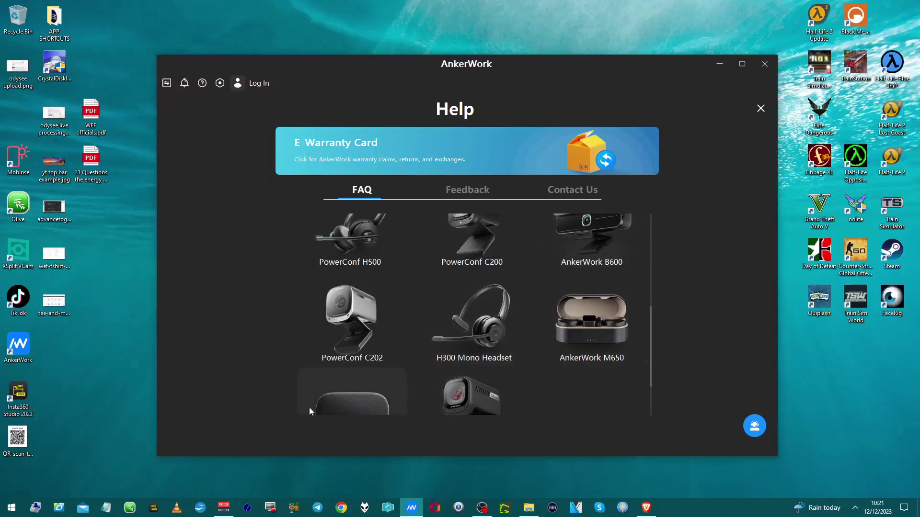
scroll(479, 331, down, 2)
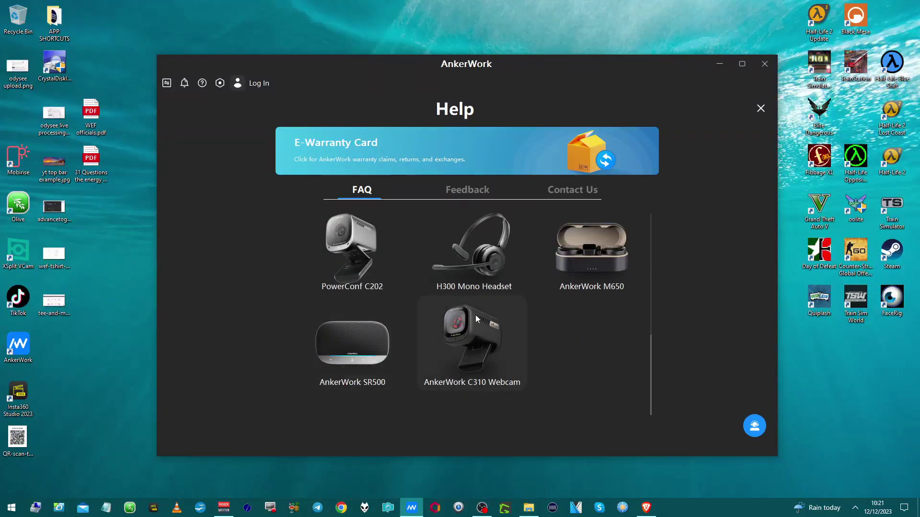
scroll(579, 289, up, 2)
scroll(579, 294, up, 6)
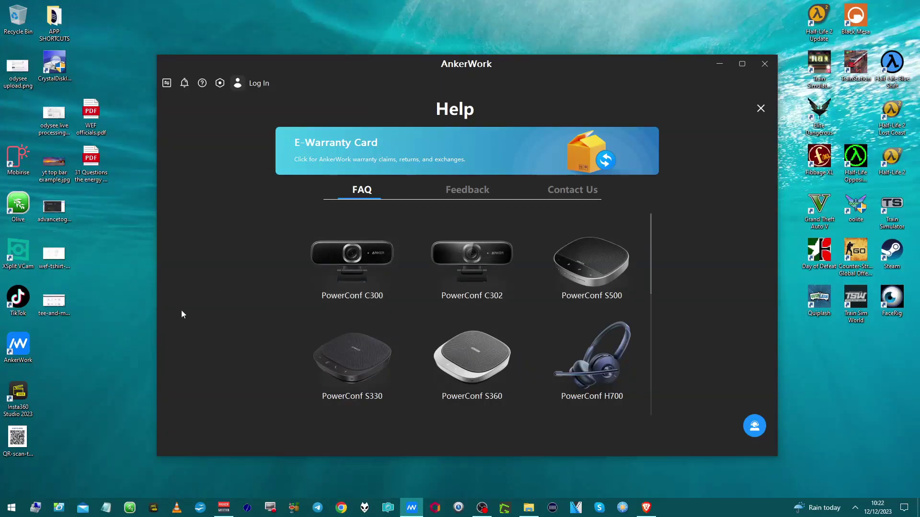
- Open the application's general settings and check the software version
click(220, 85)
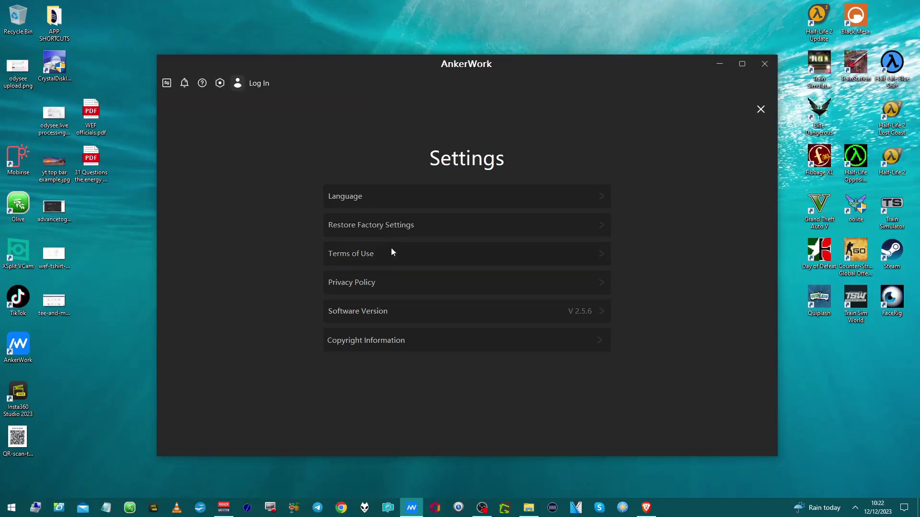
click(378, 312)
click(374, 310)
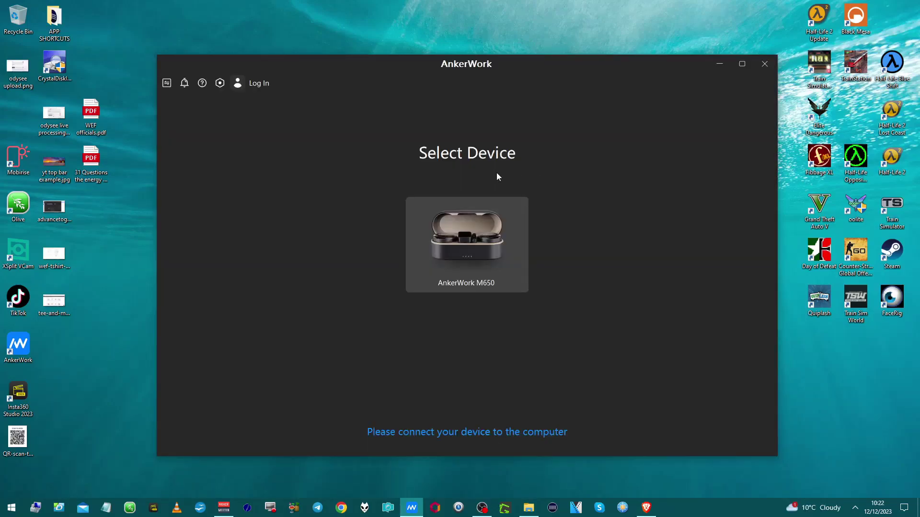
- Select the AnkerWork M650 device and review the TX1 transmitter's settings down to its firmware version
click(492, 244)
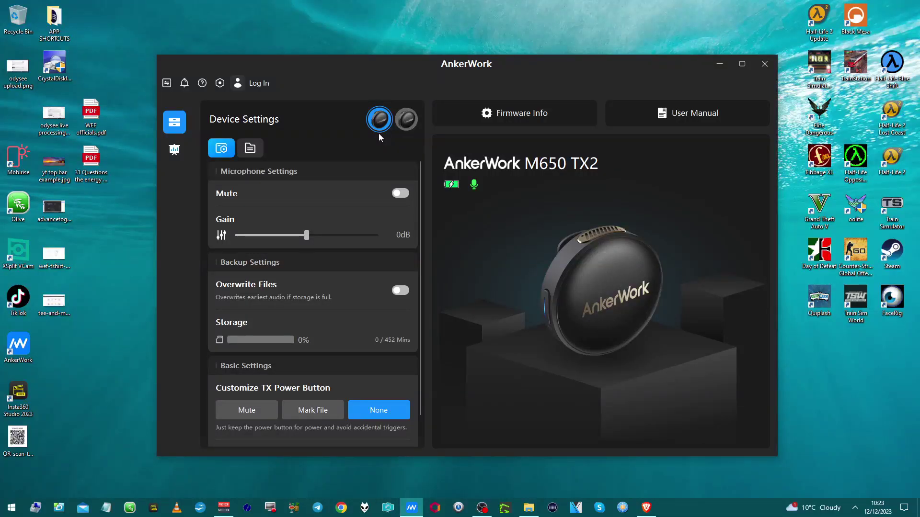
click(407, 119)
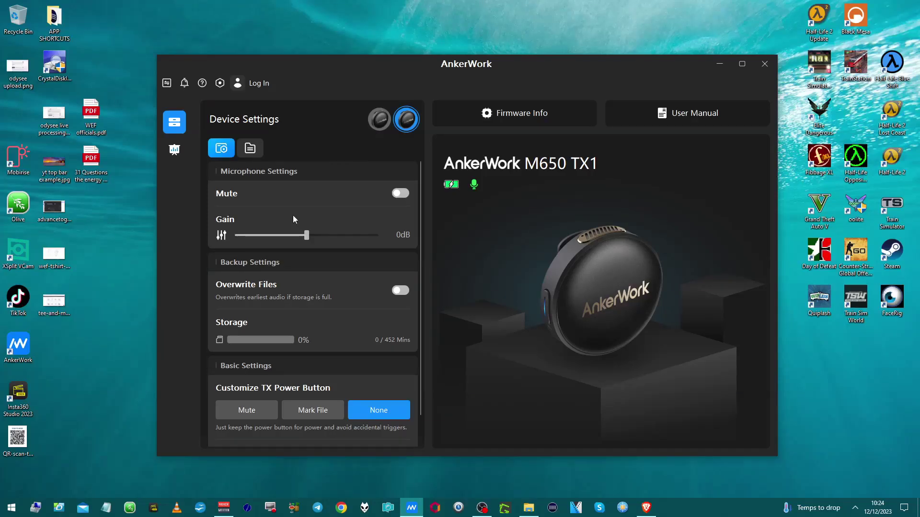
scroll(311, 402, down, 1)
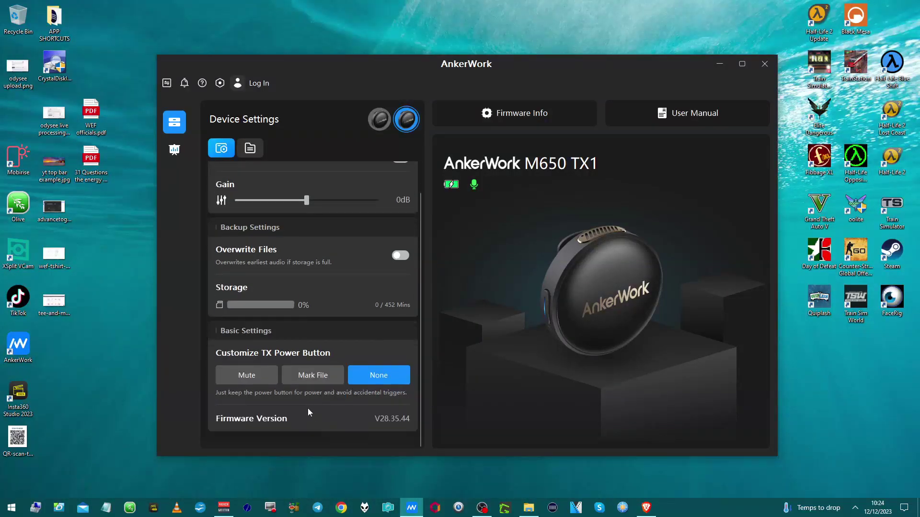